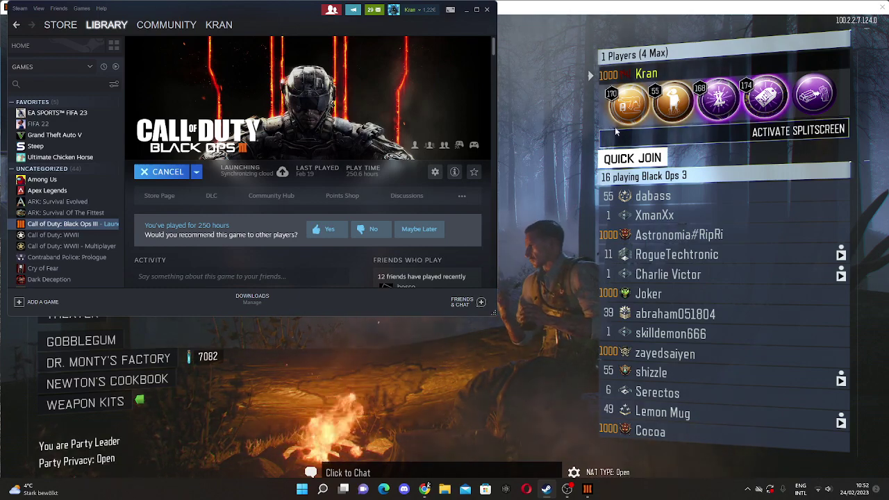
Maximize the Steam window and open the Call of Duty: Black Ops III Workshop
left_click_drag(283, 12, 306, 30)
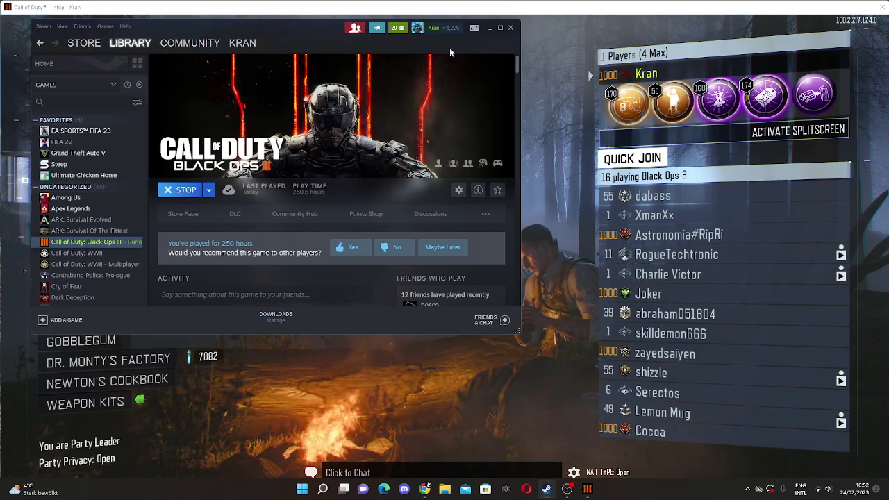
left_click(500, 28)
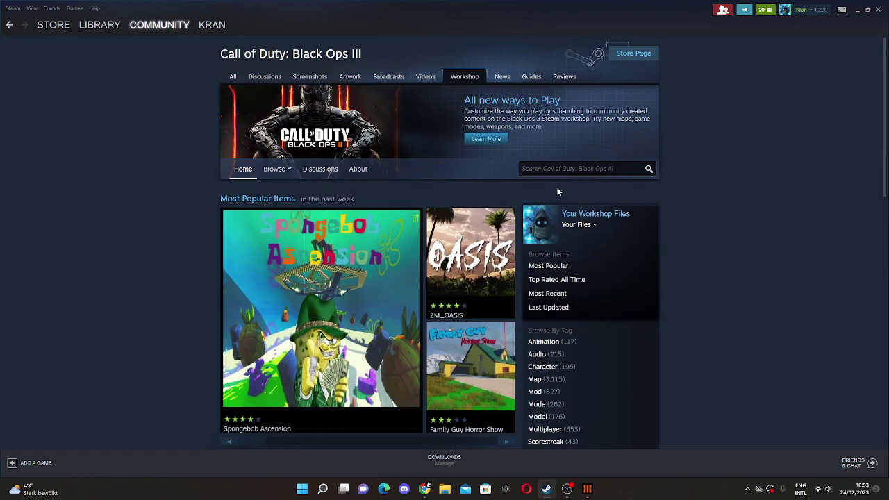
Look over the Workshop home page and open the full listing of Workshop items
left_click(560, 174)
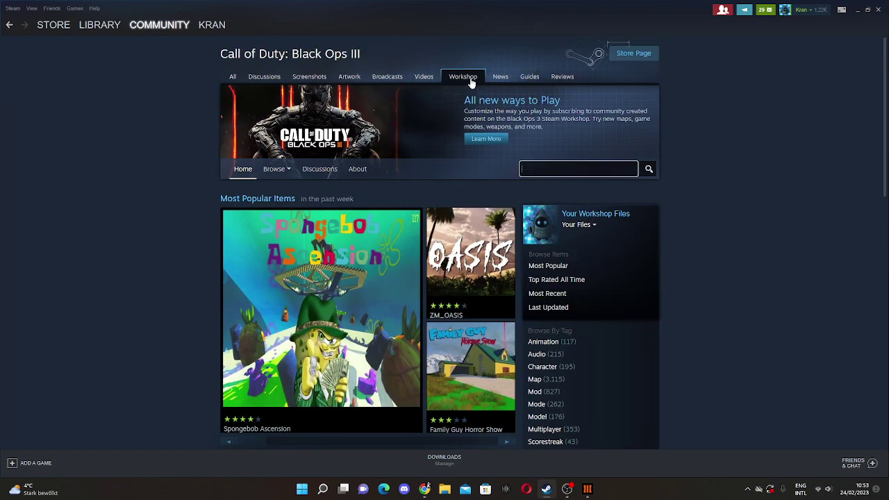
scroll(168, 196, "down", 6)
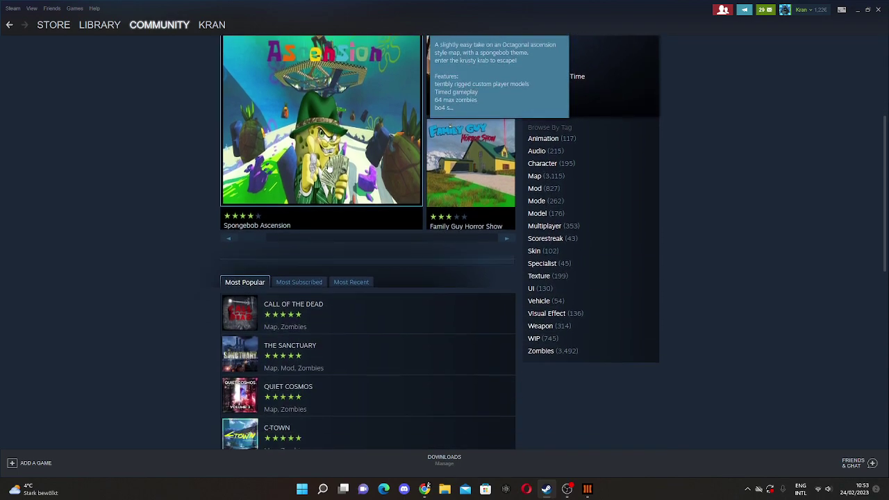
scroll(168, 196, "down", 2)
scroll(168, 153, "up", 8)
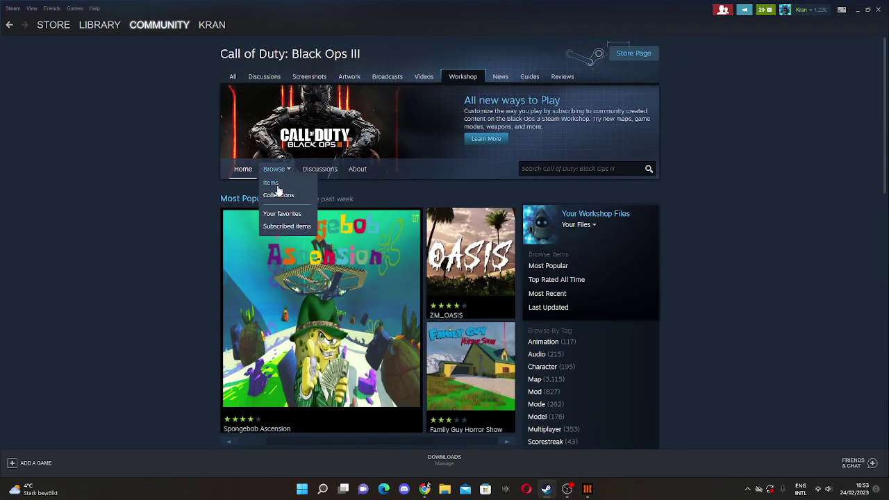
left_click(275, 168)
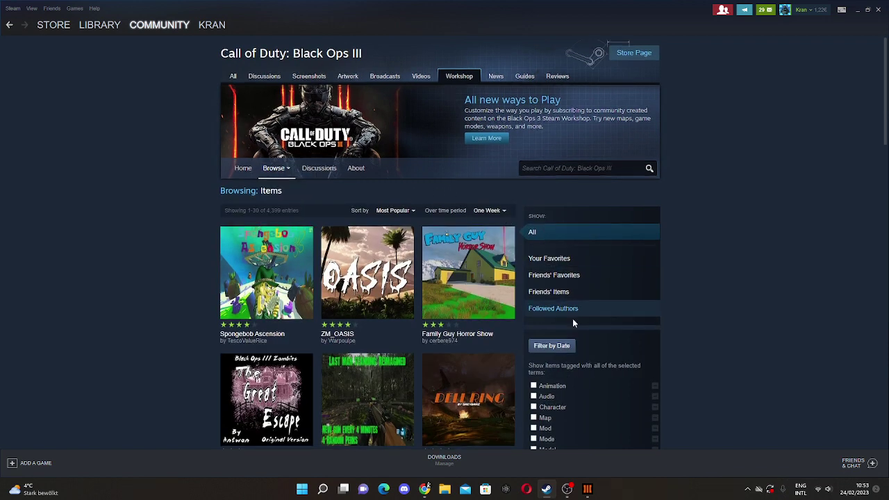
Filter the Workshop items by the Map tag and sort them by Most Popular over All Time
scroll(572, 318, "down", 2)
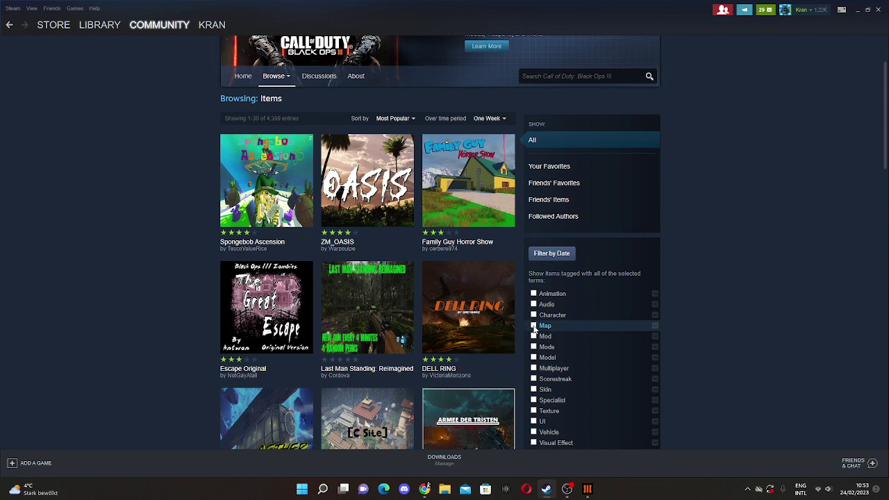
left_click(534, 326)
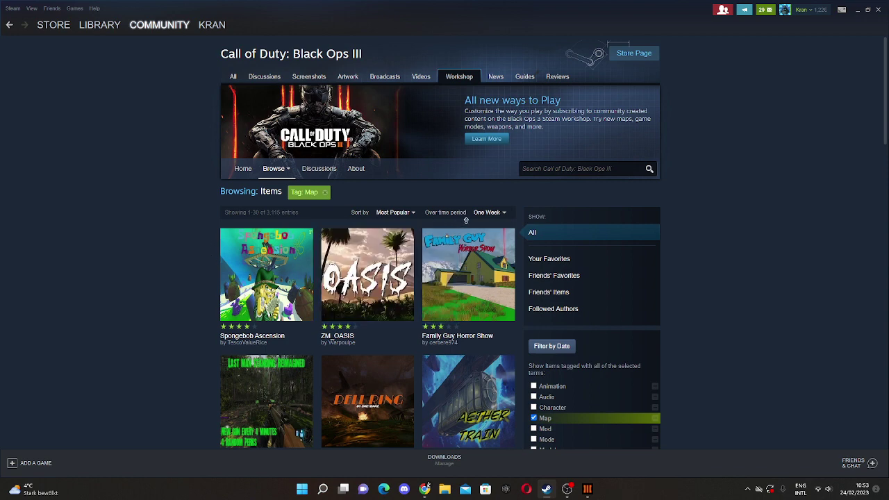
left_click(490, 214)
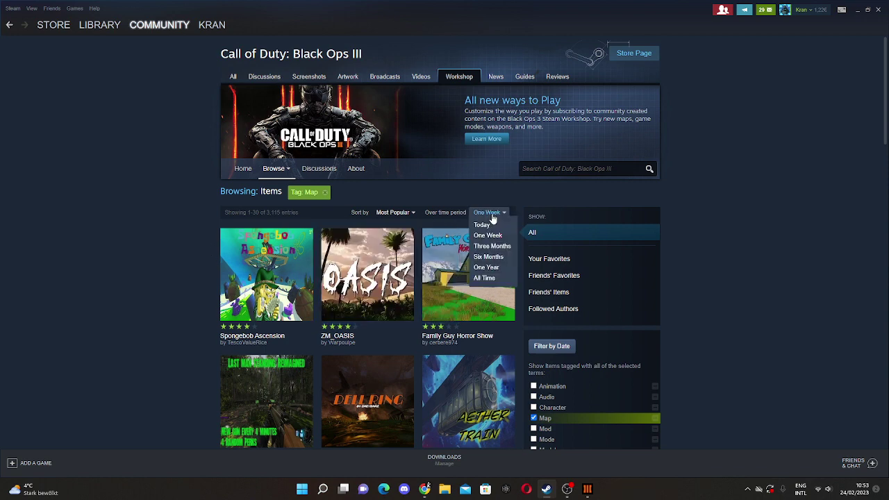
left_click(485, 279)
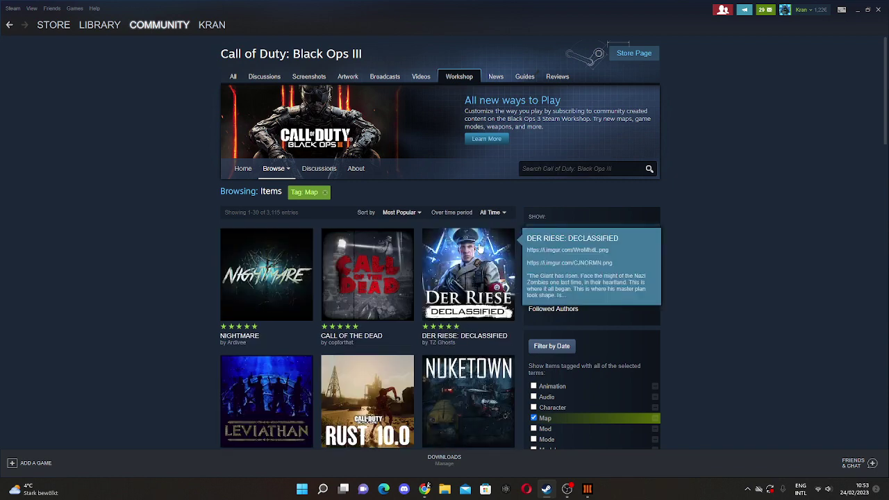
left_click(409, 214)
left_click(405, 224)
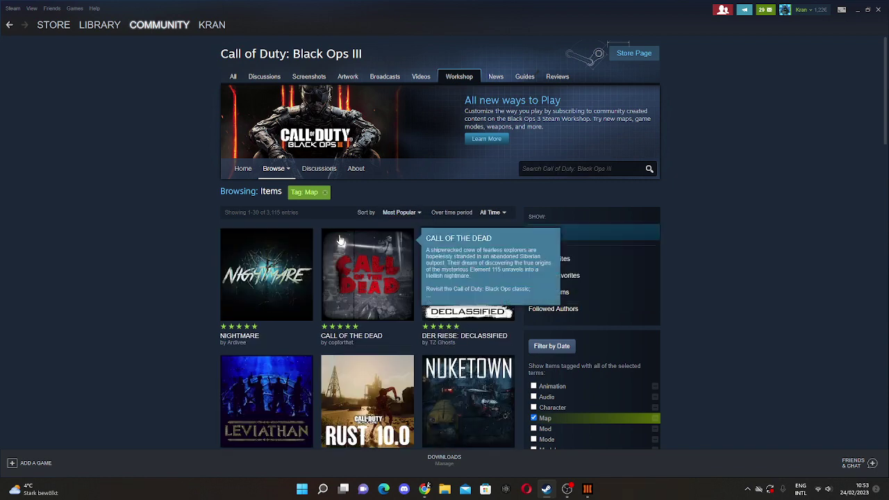
Examine the most popular maps of all time in the filtered listing
scroll(164, 226, "down", 1)
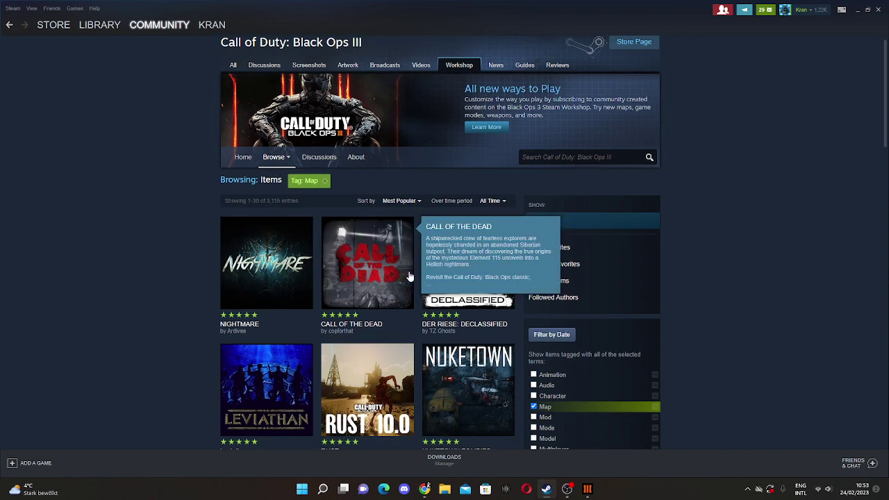
mouse_move(468, 265)
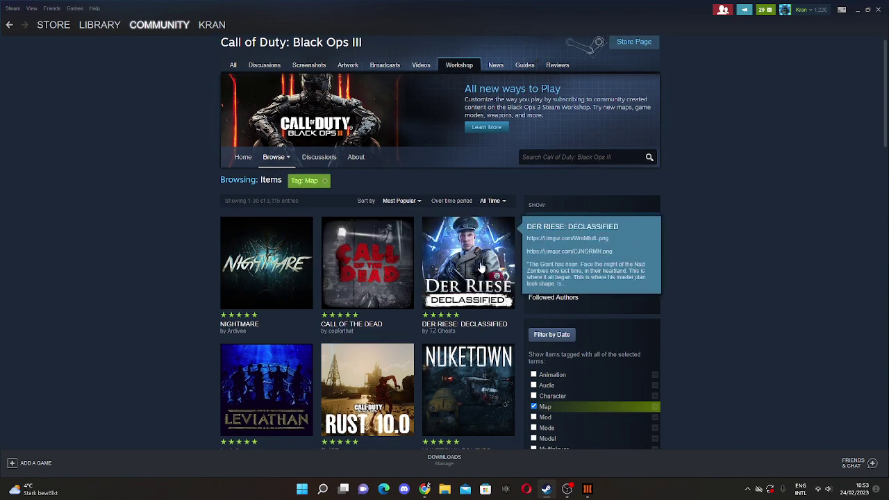
scroll(88, 235, "down", 5)
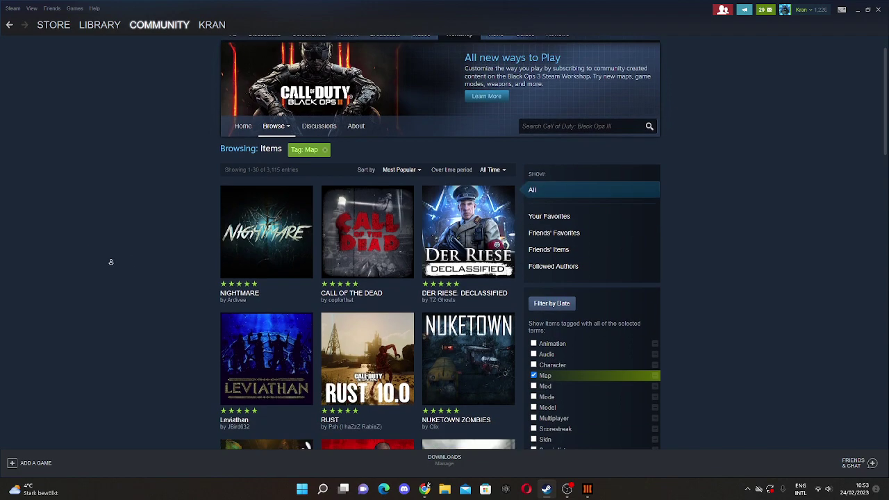
scroll(155, 264, "down", 3)
scroll(153, 291, "up", 1)
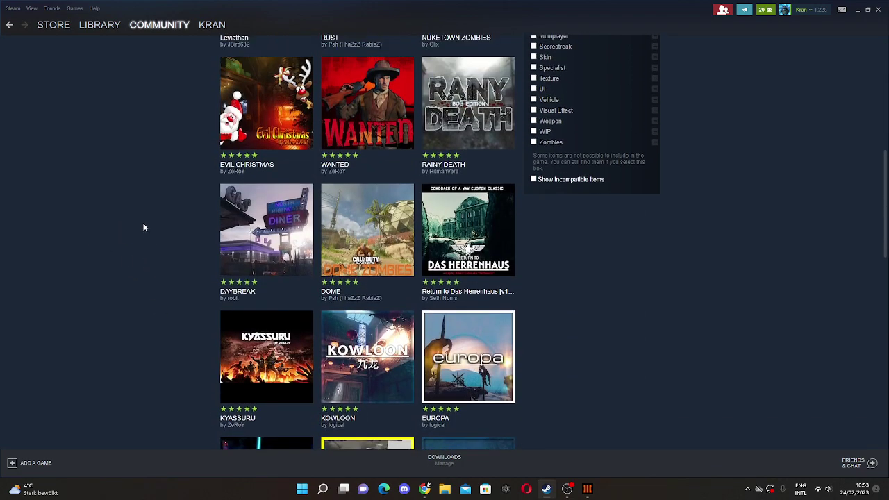
scroll(144, 223, "down", 2)
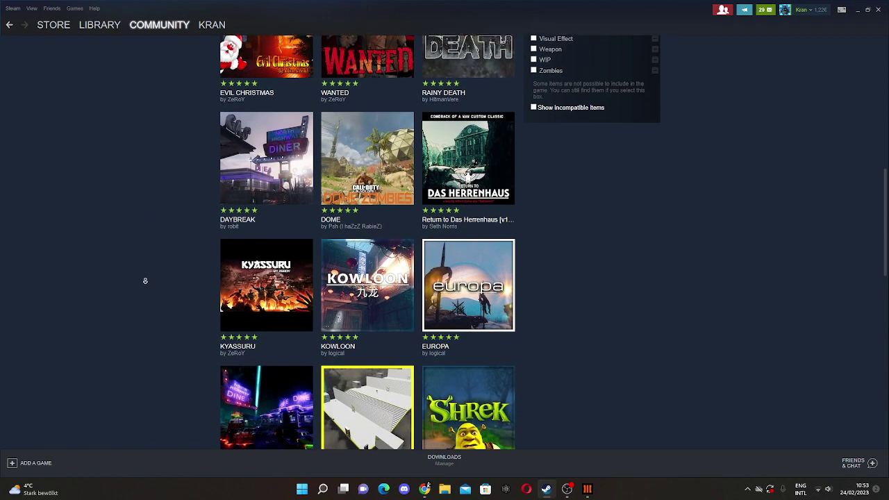
scroll(146, 280, "down", 2)
scroll(126, 209, "up", 15)
Set the popularity time period to Today and look through the listed maps
left_click(489, 213)
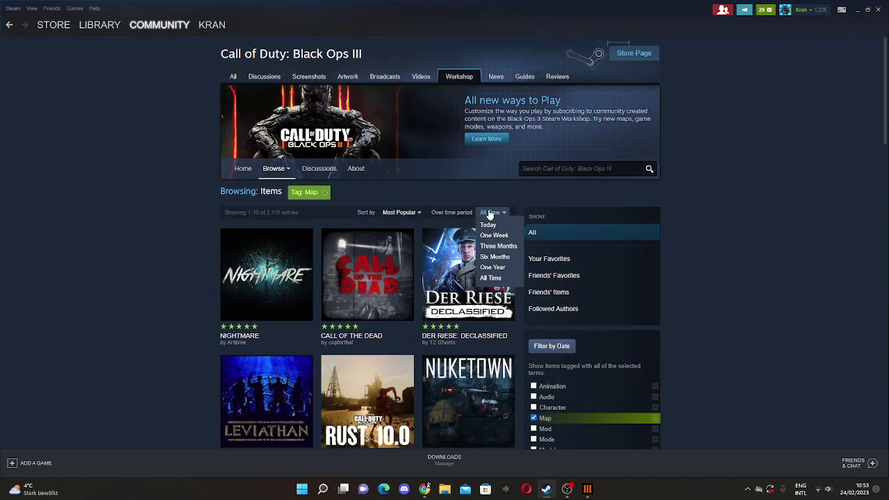
left_click(489, 225)
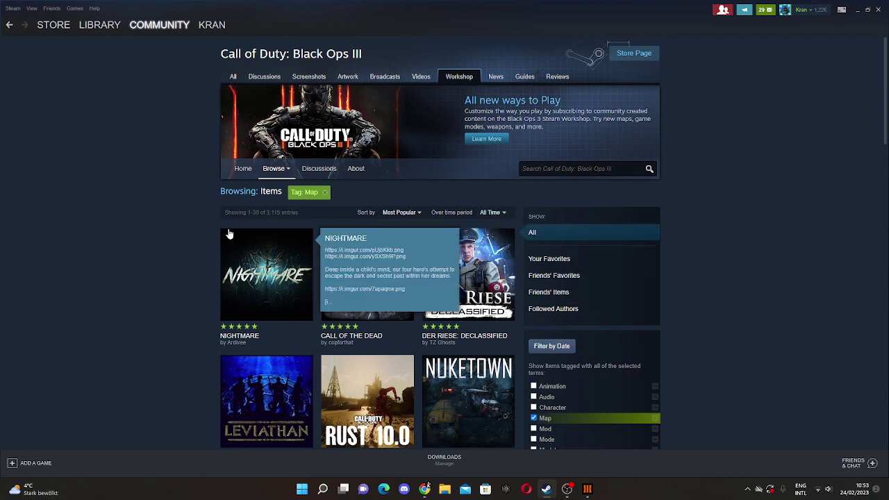
mouse_move(235, 274)
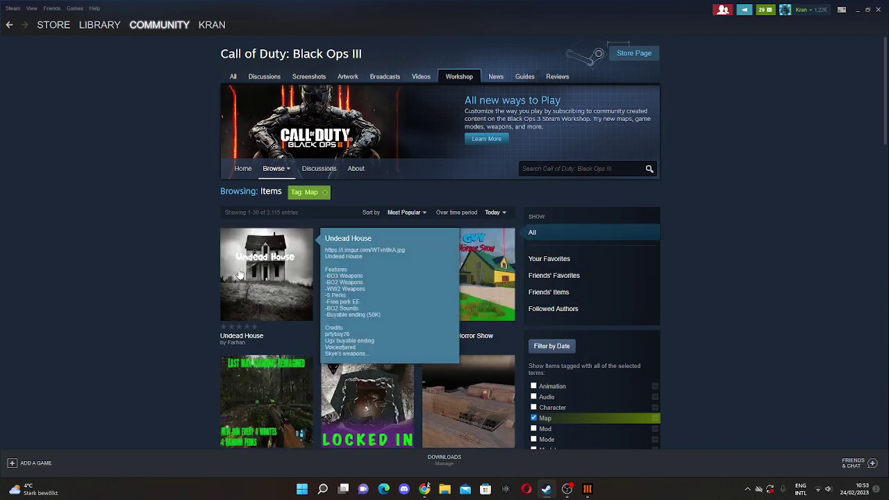
mouse_move(478, 287)
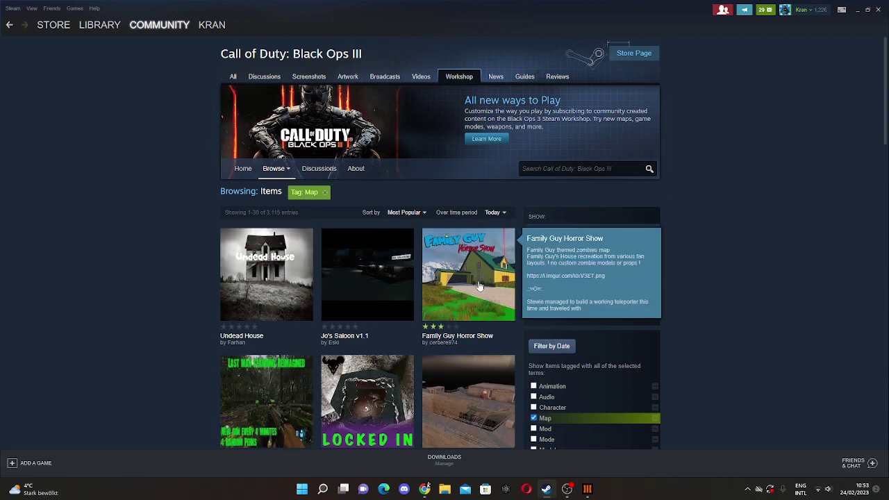
scroll(176, 270, "down", 1)
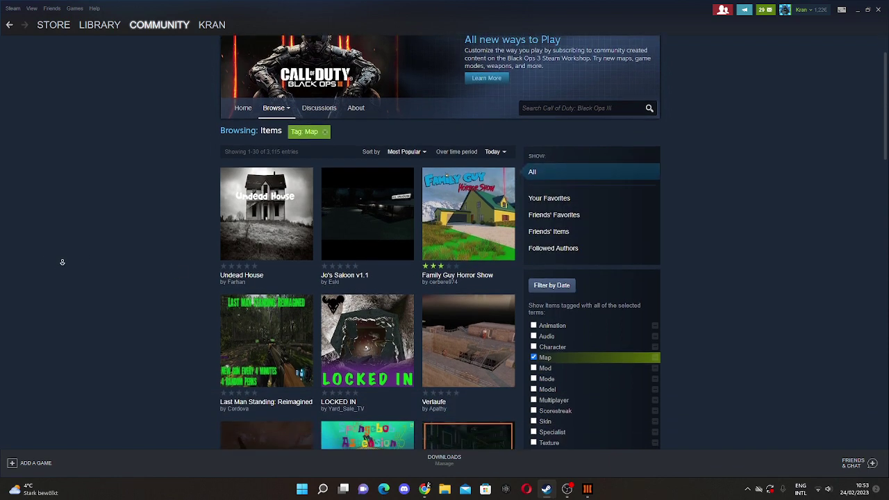
scroll(90, 200, "up", 1)
Sort the maps by Most Recent and look through the newest entries and their descriptions
left_click(416, 207)
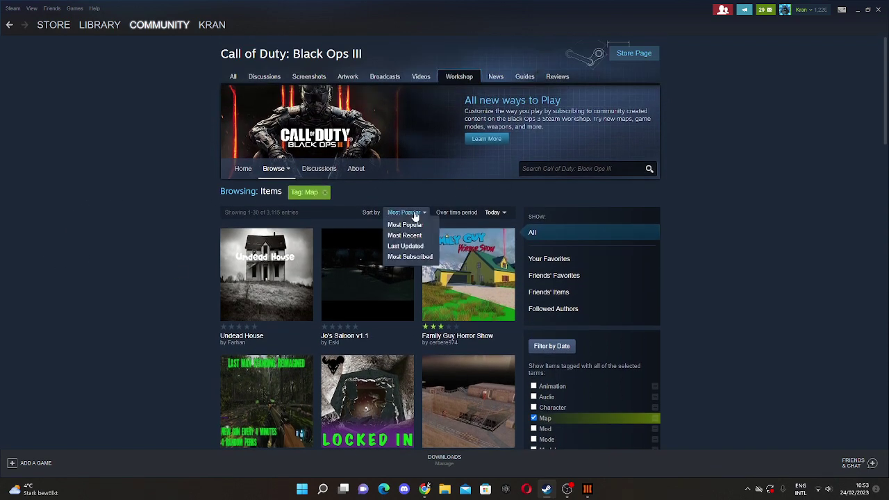
left_click(407, 235)
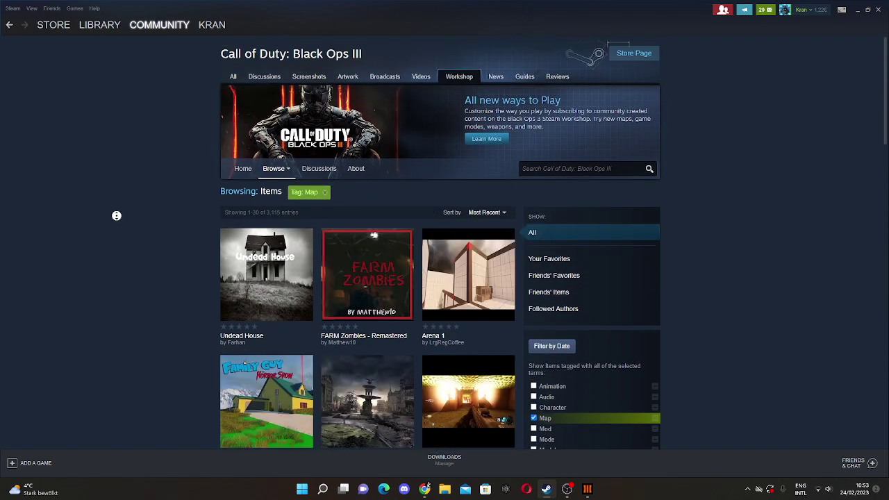
scroll(121, 222, "down", 1)
mouse_move(354, 282)
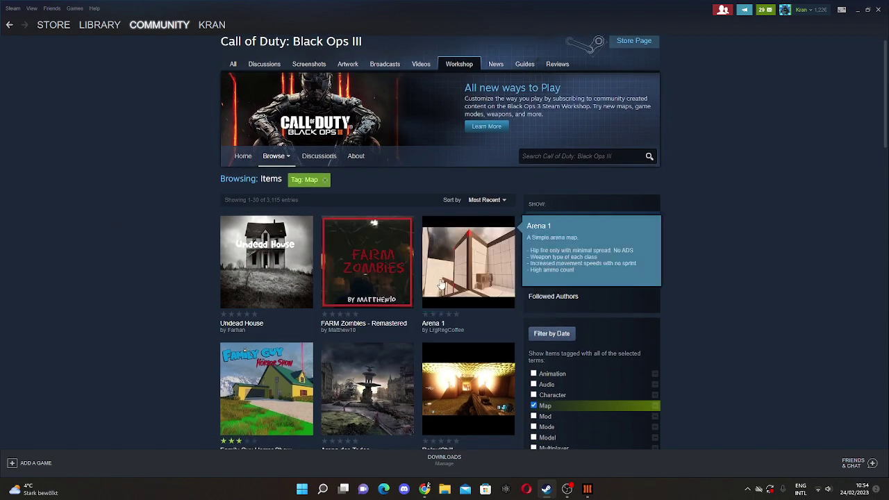
scroll(123, 208, "down", 1)
scroll(123, 216, "down", 4)
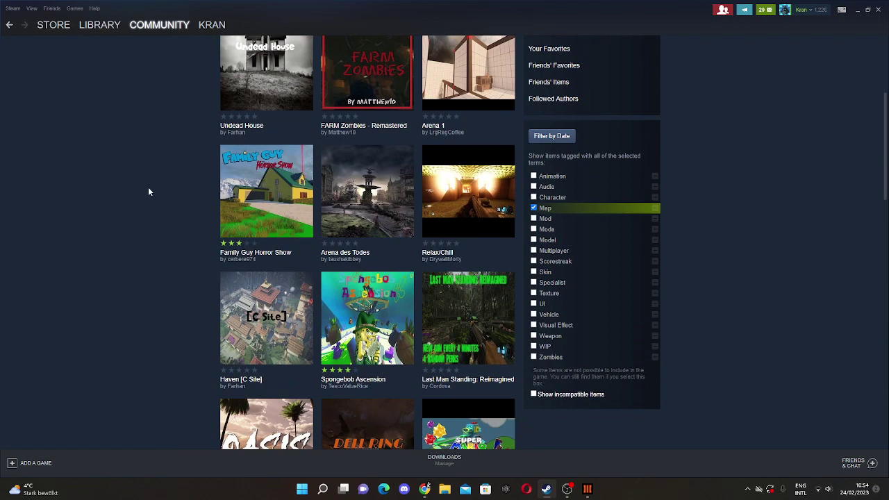
scroll(147, 191, "down", 4)
middle_click(153, 214)
scroll(153, 205, "up", 9)
mouse_move(406, 298)
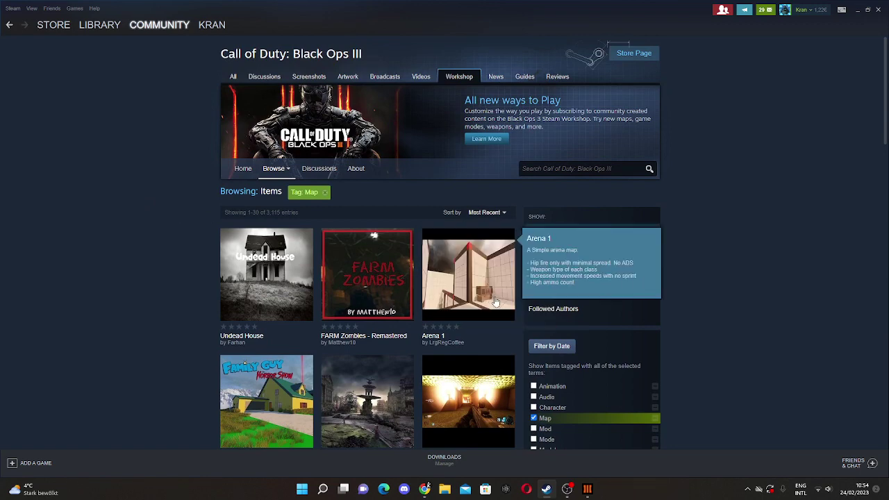
mouse_move(259, 289)
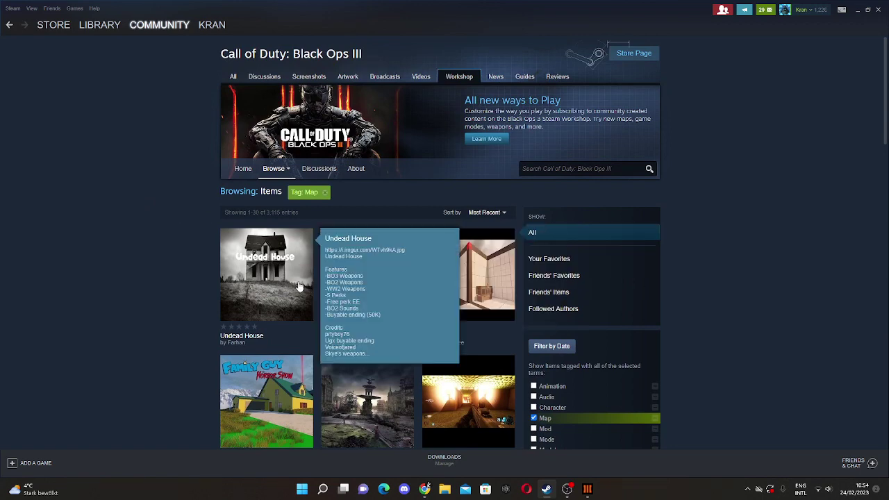
Open the FARM Zombies - Remastered map page, subscribe to the map, and dismiss the subscription notice
left_click(375, 314)
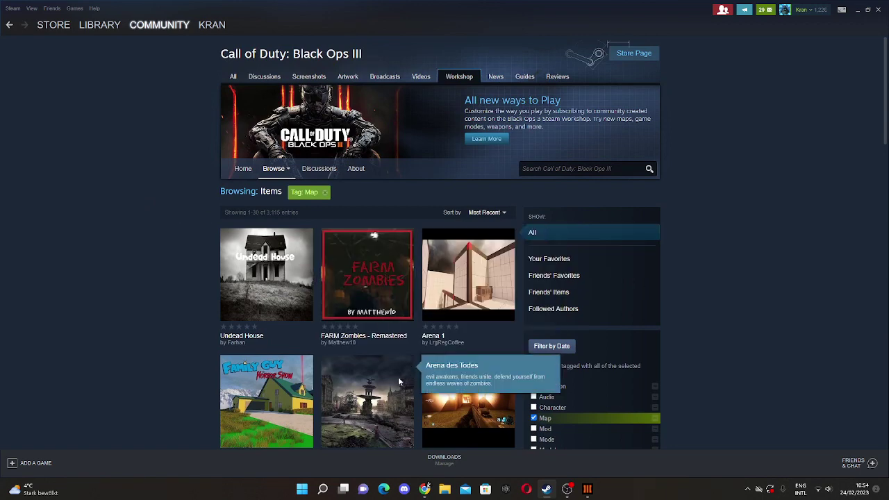
scroll(254, 248, "down", 2)
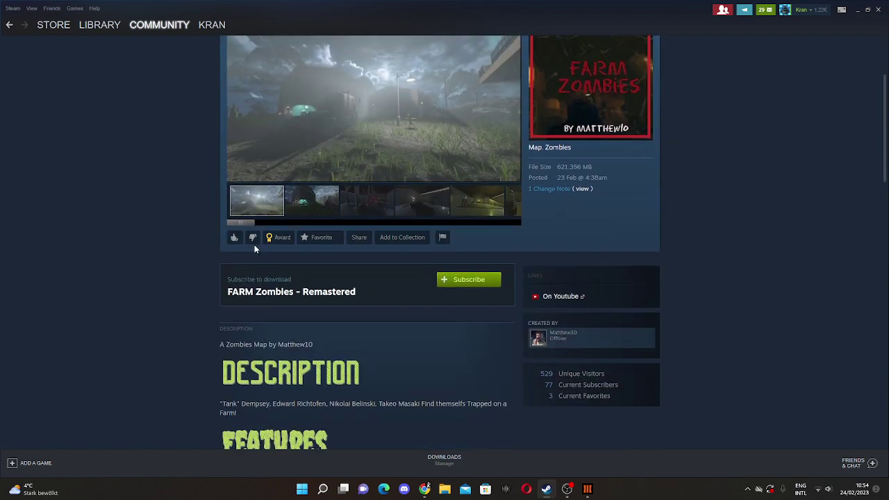
left_click(470, 281)
scroll(188, 284, "down", 1)
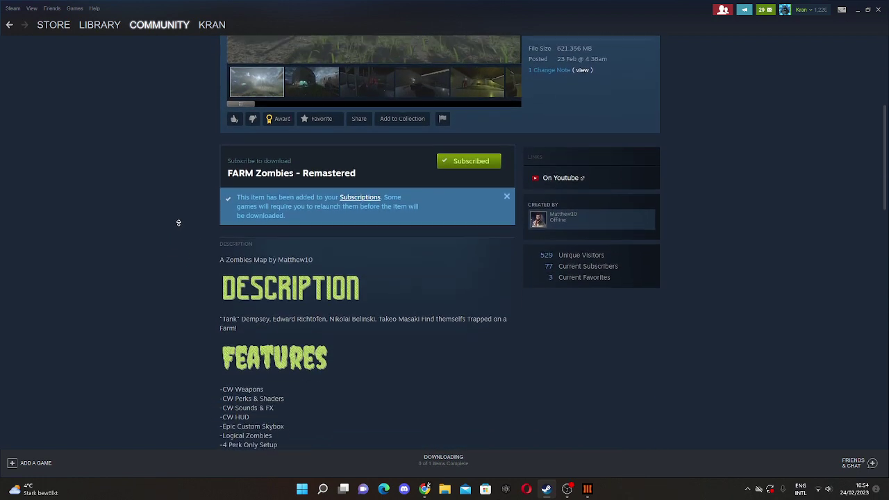
scroll(182, 236, "up", 2)
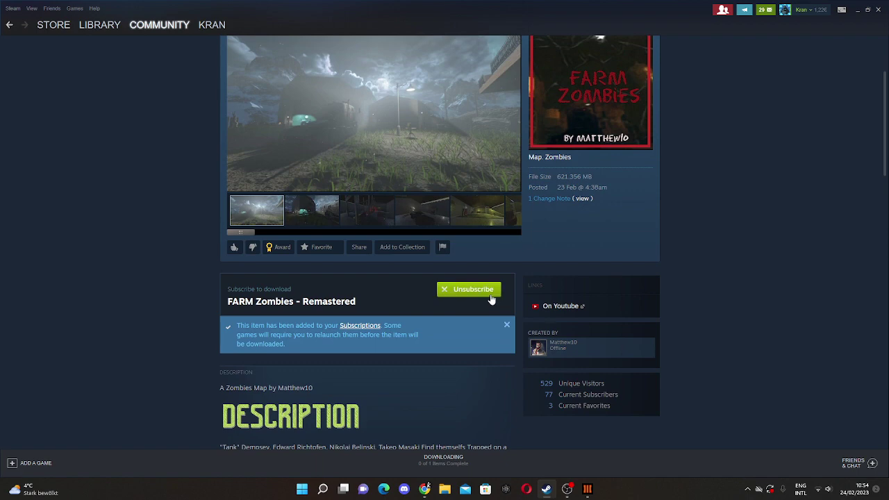
left_click(507, 325)
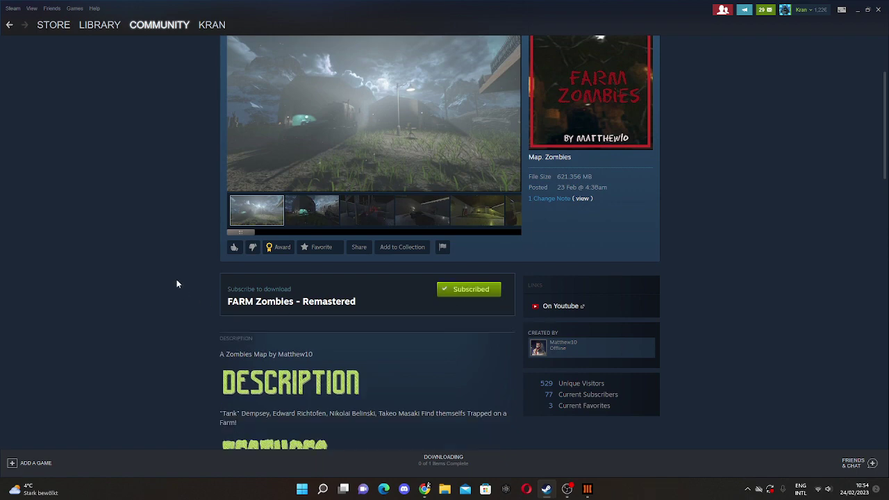
Pause the Call of Duty: Black Ops III update in the downloads and switch to the running game
scroll(169, 266, "up", 1)
left_click(446, 462)
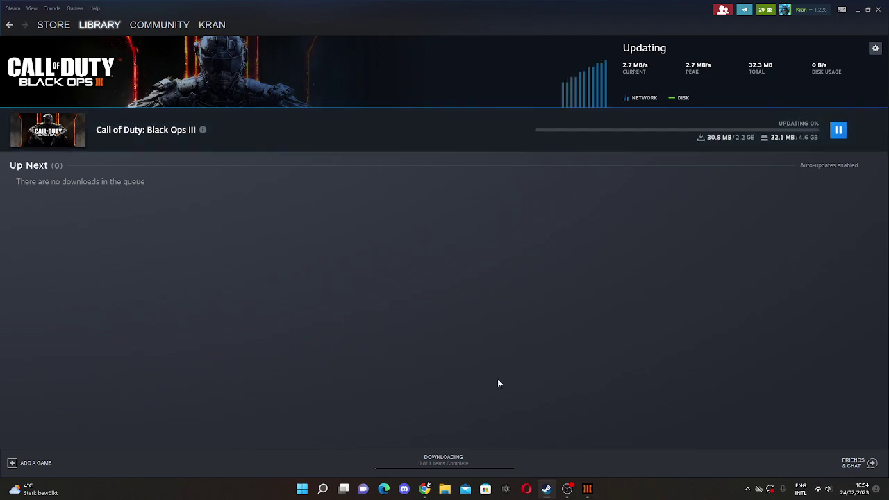
left_click(840, 131)
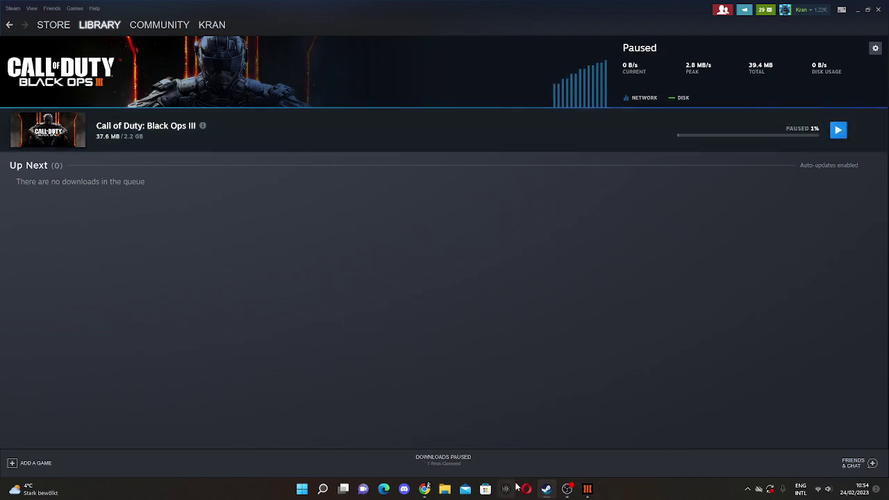
left_click(587, 489)
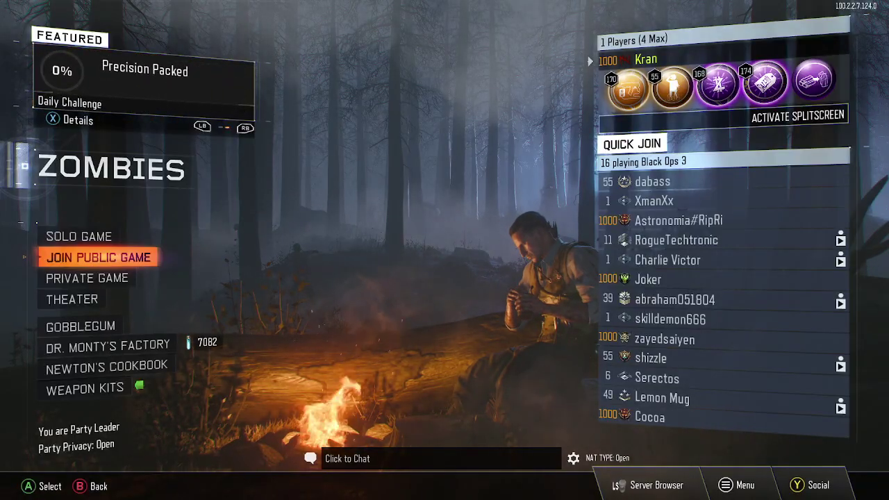
Leave the Zombies menu and open the Mods list from the game's main menu
key("Escape")
key("Down")
key("Down")
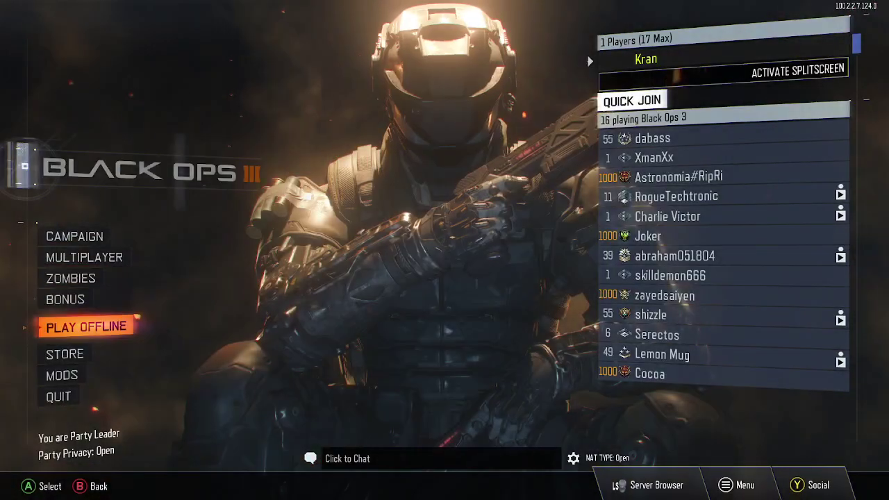
key("Down")
key("Down")
key("Return")
Look through the installed mods, comparing the Weapon Kits + and [ZM] BLACK OPS 2 WEAPON PACK entries
key("Down")
key("Up")
key("Down")
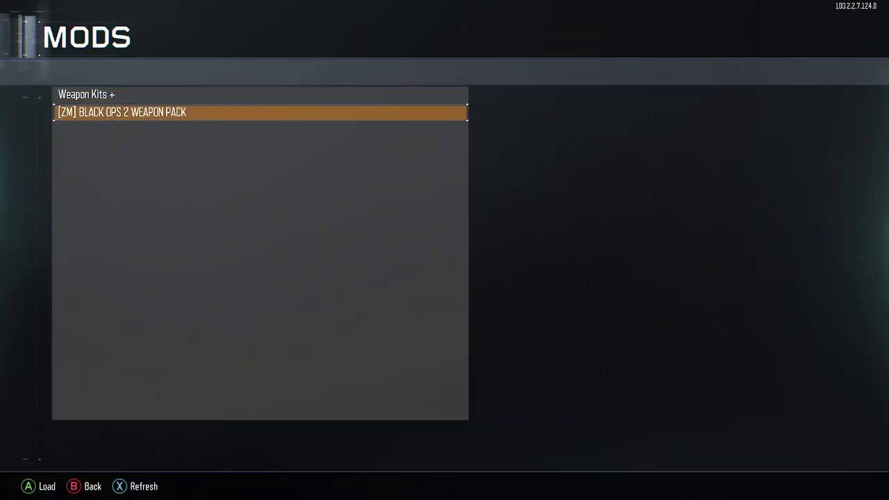
key("Up")
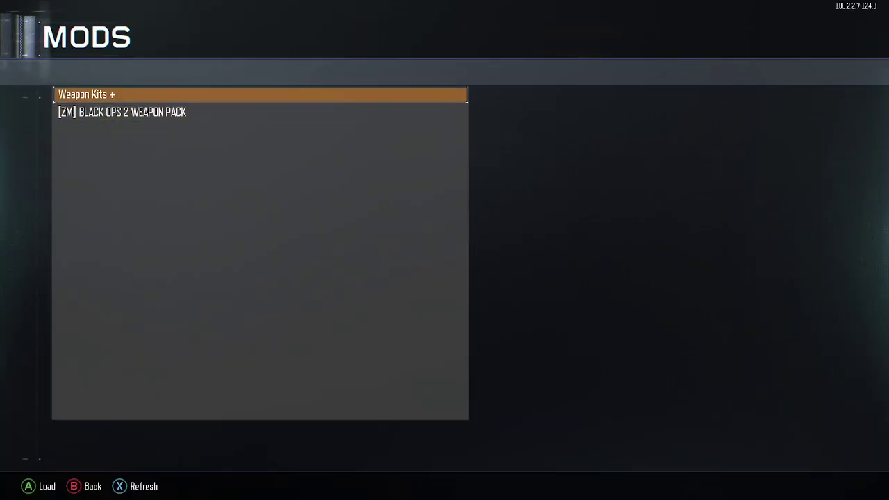
key("Down")
key("Up")
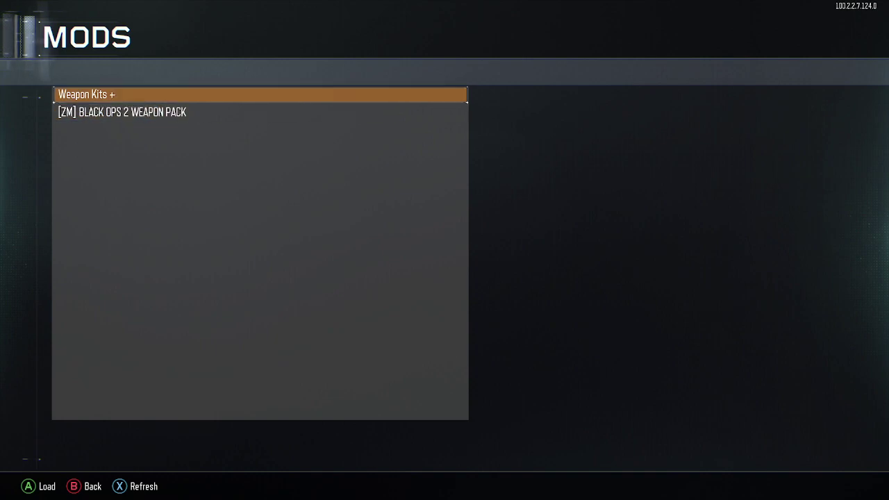
key("Up")
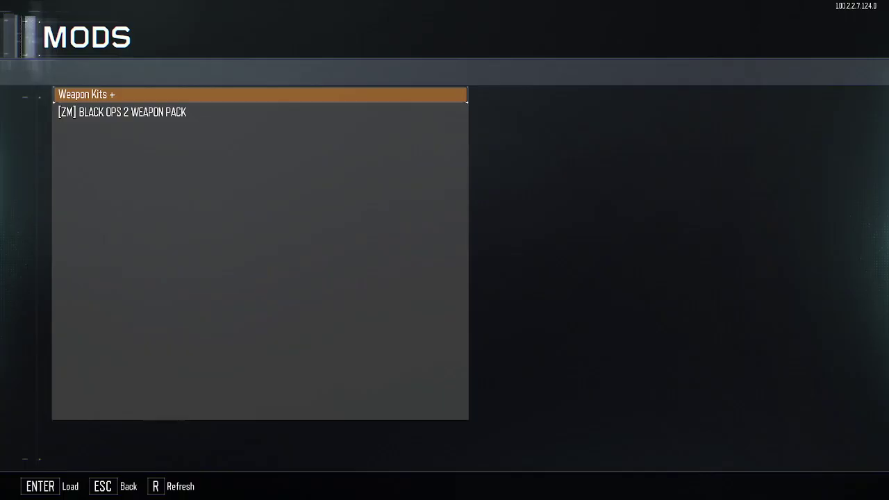
Switch to Steam, find the Call of Duty: Black Ops III Workshop by searching for "call", and look over its categories and popular items
key("alt+Tab")
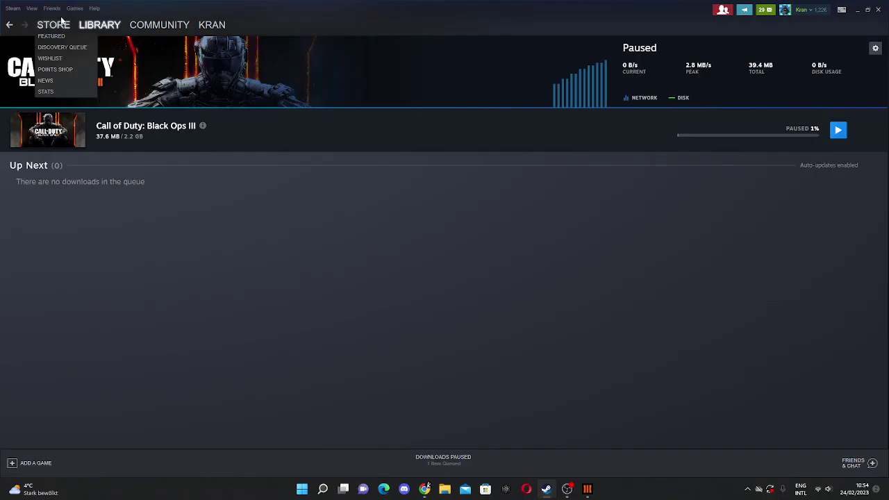
mouse_move(139, 31)
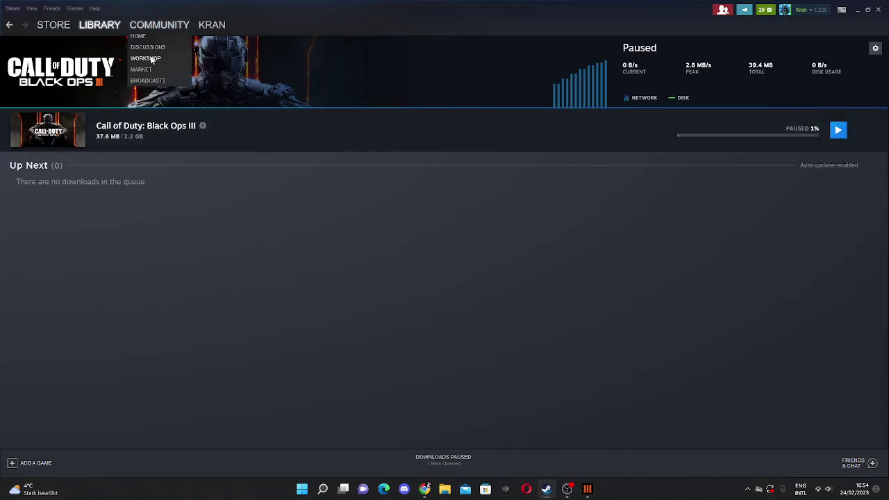
left_click(143, 58)
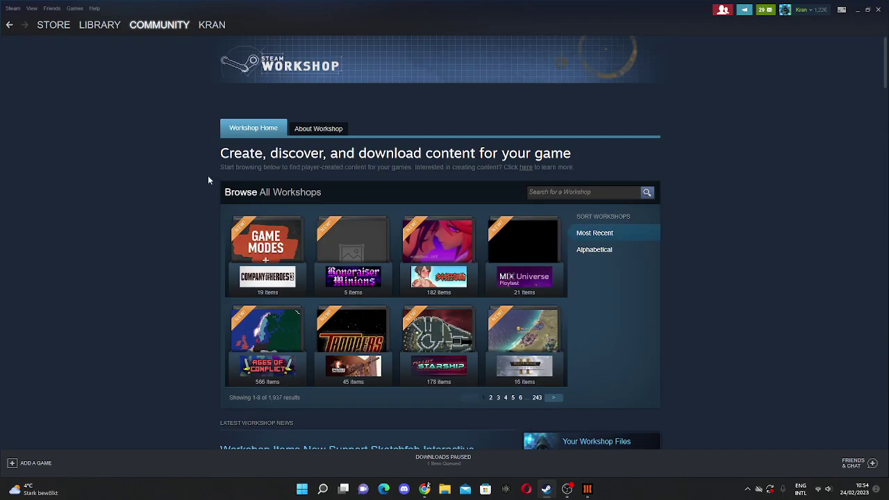
scroll(431, 180, "down", 1)
left_click(582, 146)
type("ca")
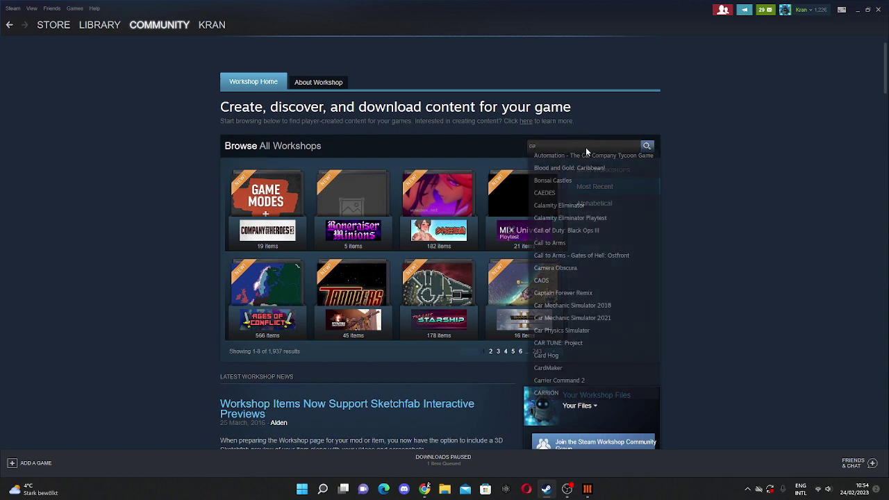
type("ll")
left_click(579, 156)
scroll(201, 223, "down", 1)
scroll(200, 223, "down", 3)
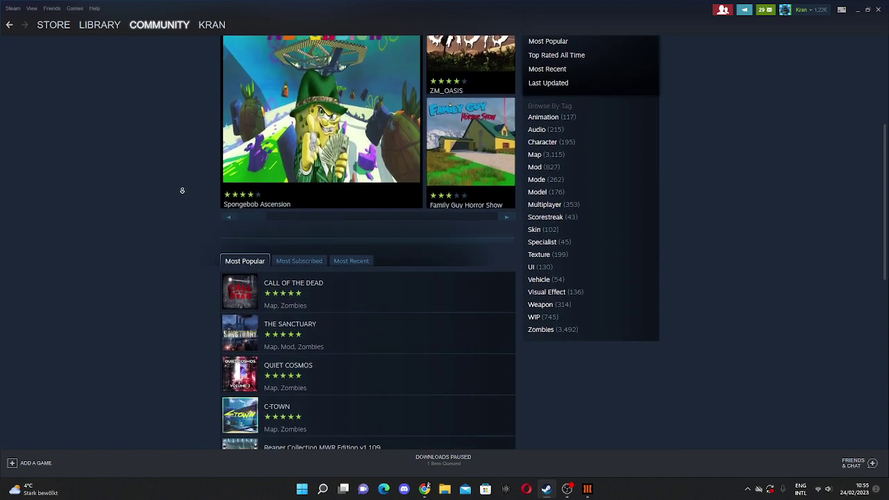
scroll(176, 196, "up", 1)
scroll(174, 188, "up", 3)
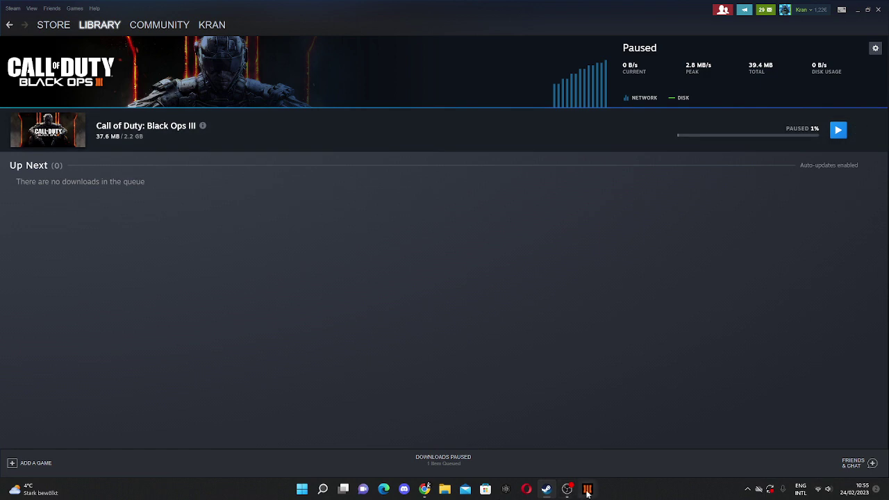
Remove the paused Call of Duty: Black Ops III update from the download queue and switch back to the running game
left_click(859, 132)
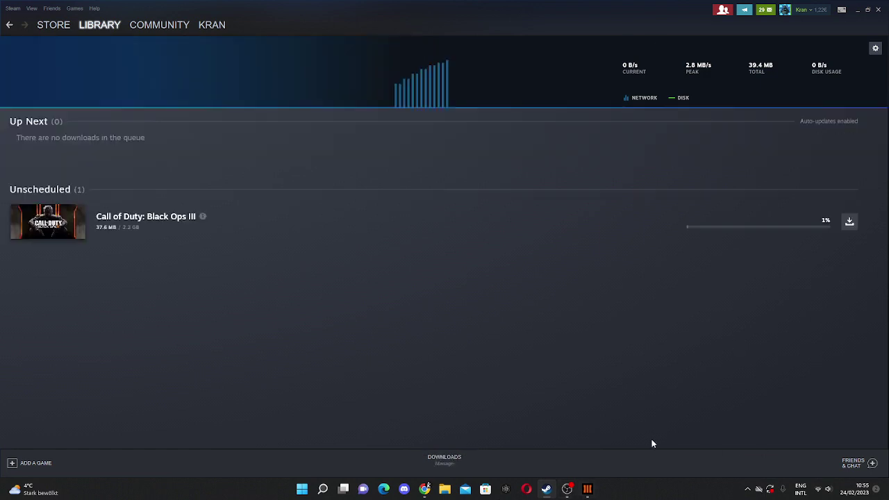
left_click(588, 489)
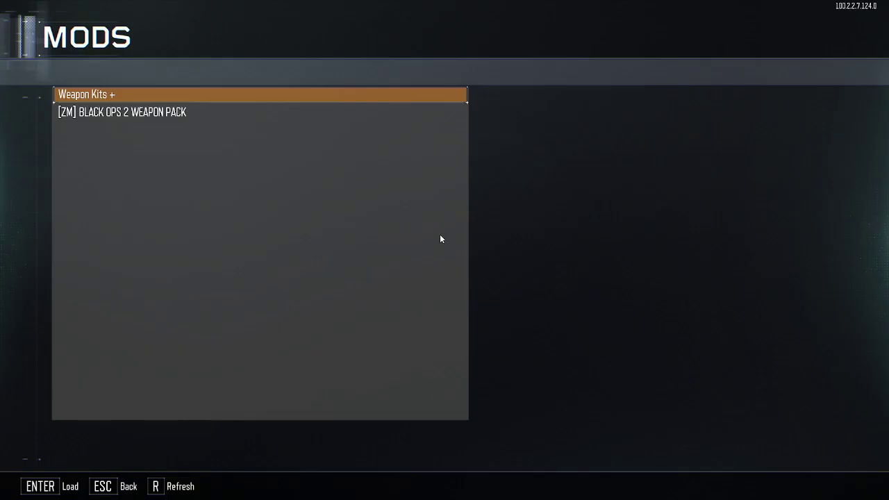
Load the Weapon Kits + mod from the installed mods
key("Down")
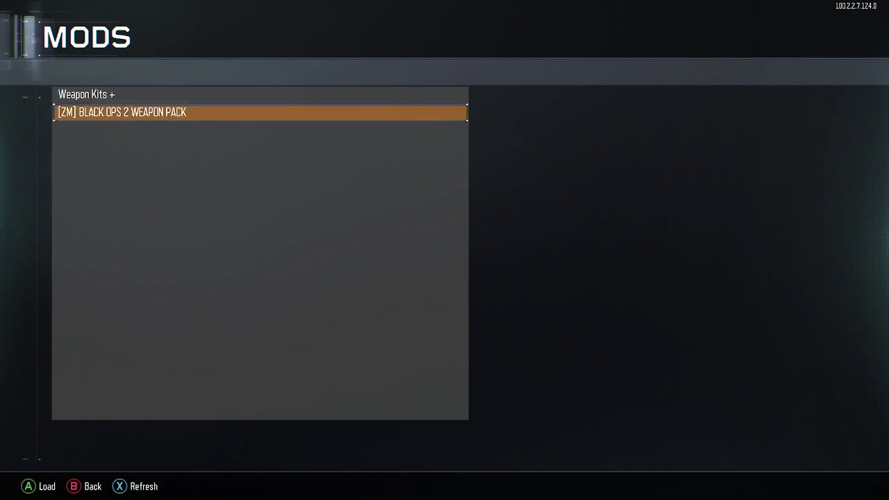
key("Escape")
key("Up")
key("Down")
key("Return")
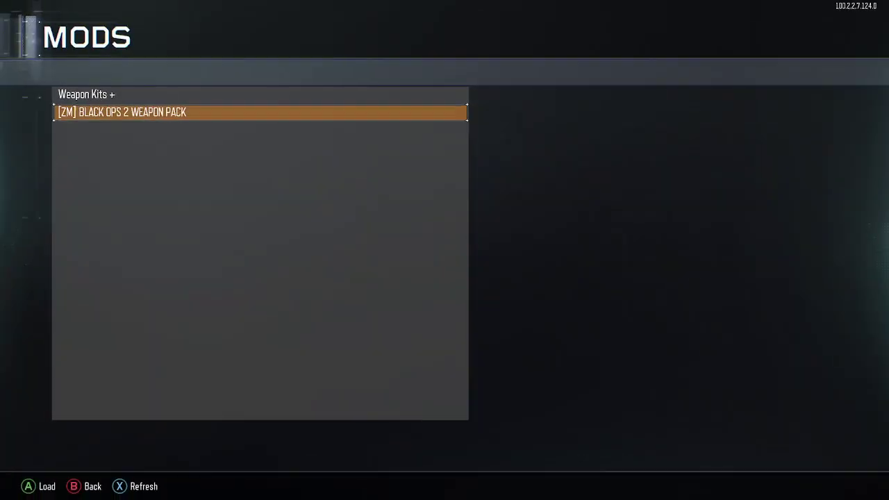
key("Up")
key("Down")
key("Up")
key("Return")
Enter the Zombies mode from the main menu with the mod loaded
key("Down")
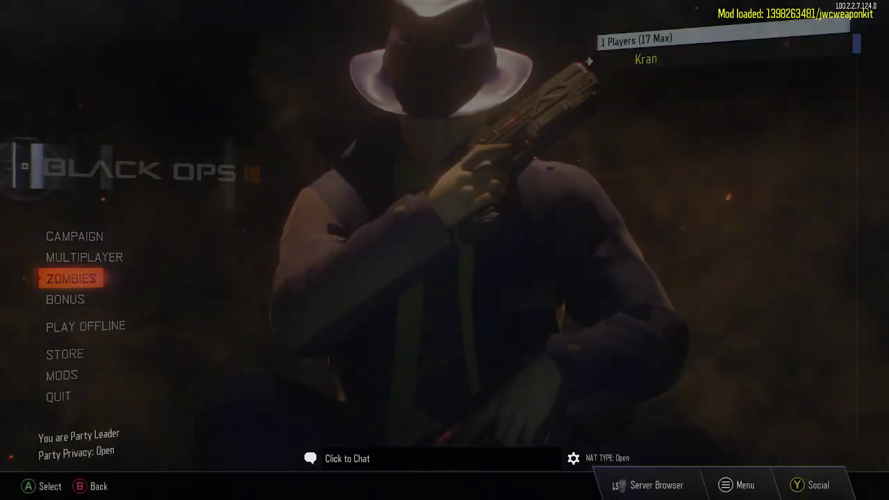
key("Up")
key("Down")
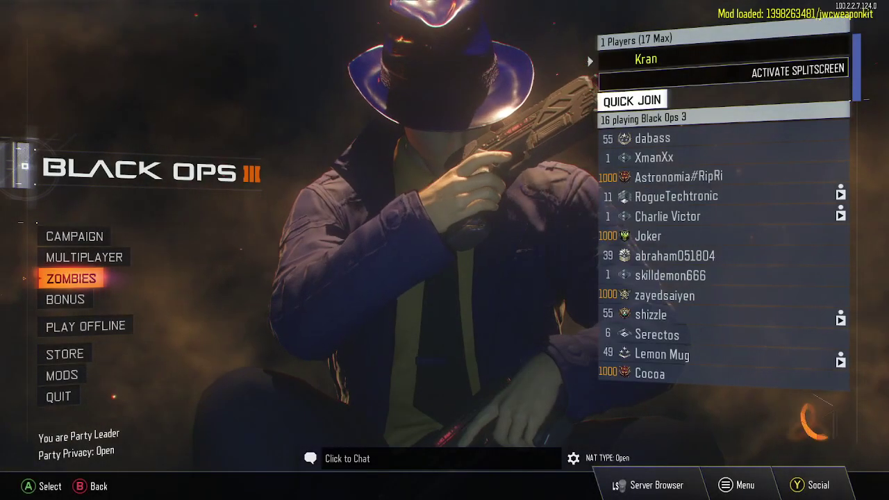
key("Return")
key("Down")
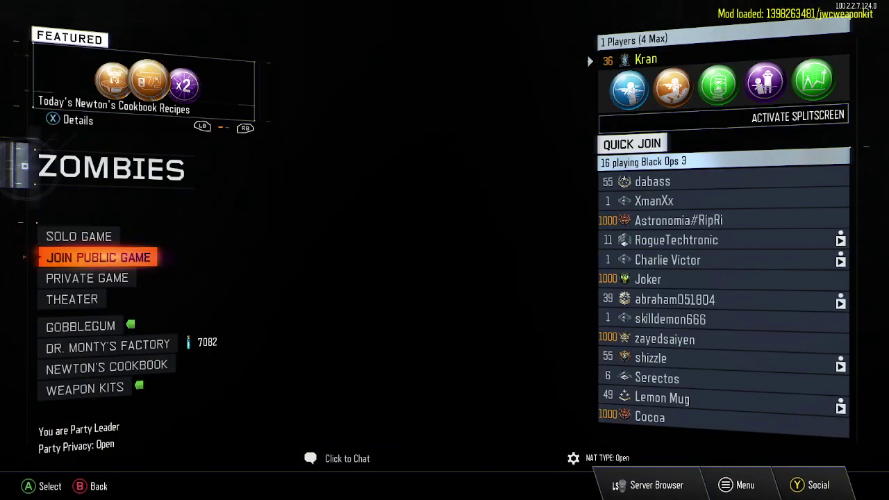
Try to join a public Zombies game and cancel the request to unload mods
key("Down")
key("Up")
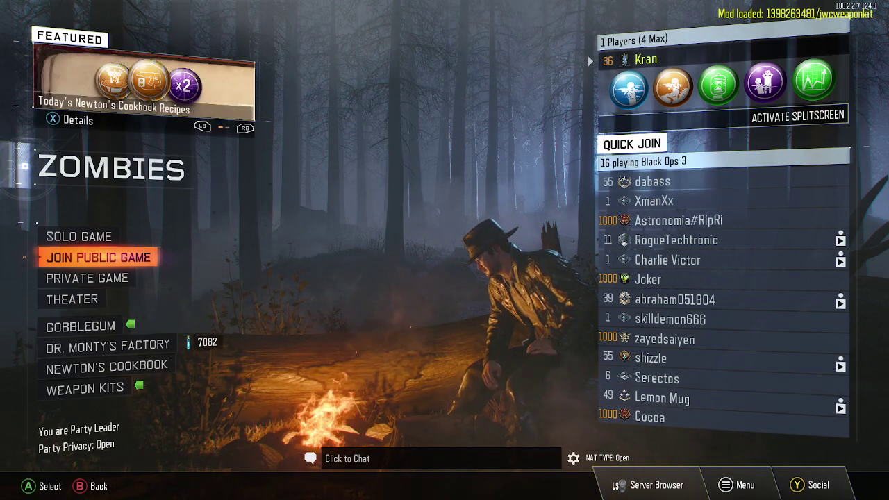
key("Return")
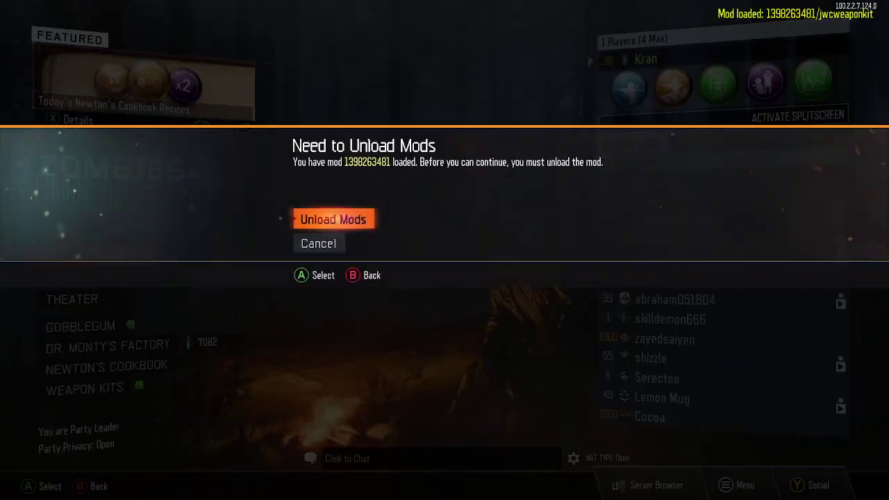
key("Escape")
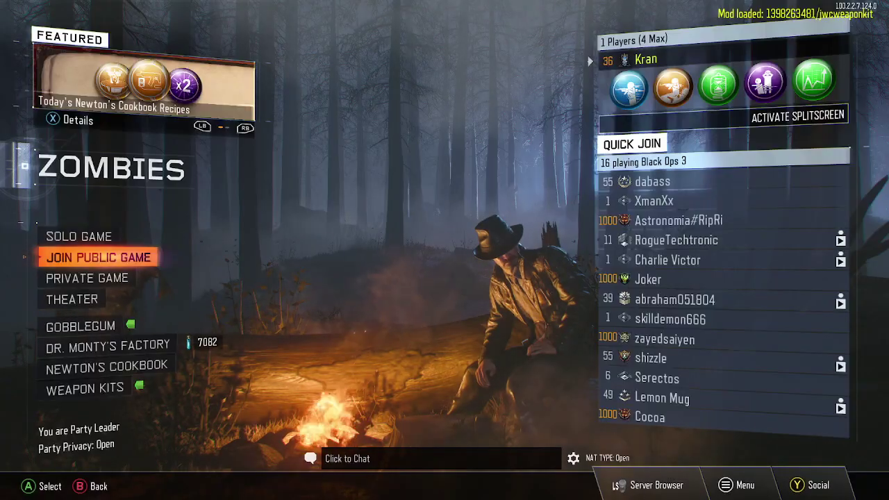
Open the private game lobby for Zombies
key("Down")
key("Return")
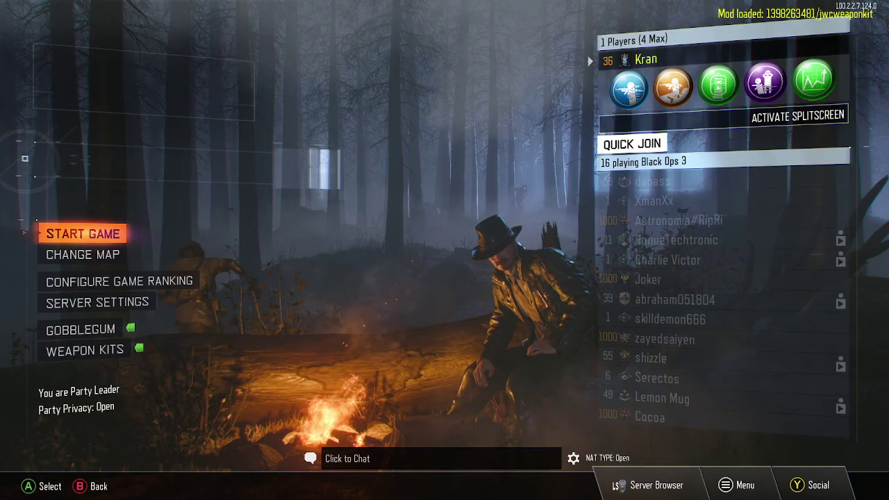
key("Down")
key("Down")
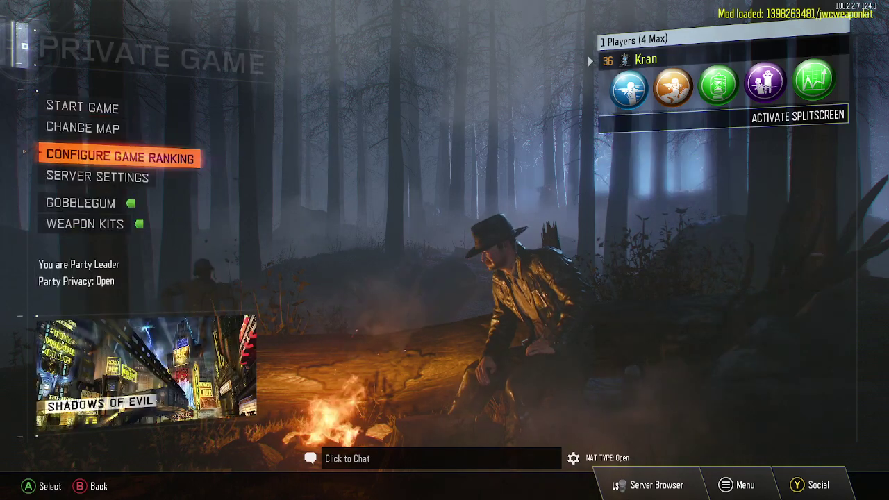
Look through the friends list in the Social screen and return to the private game lobby
key("s")
key("Up")
key("Up")
key("Up")
key("Up")
key("Up")
key("Up")
key("Up")
key("Up")
key("Up")
key("Up")
key("Up")
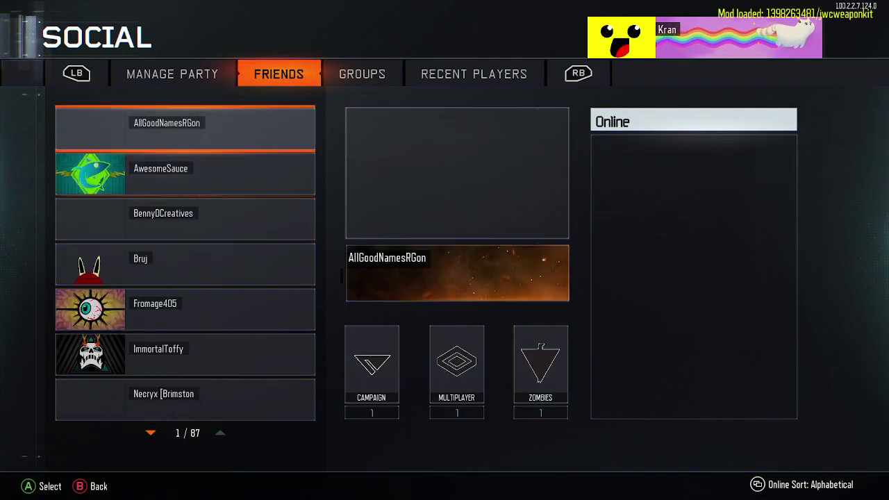
key("Down")
key("Down")
key("Down")
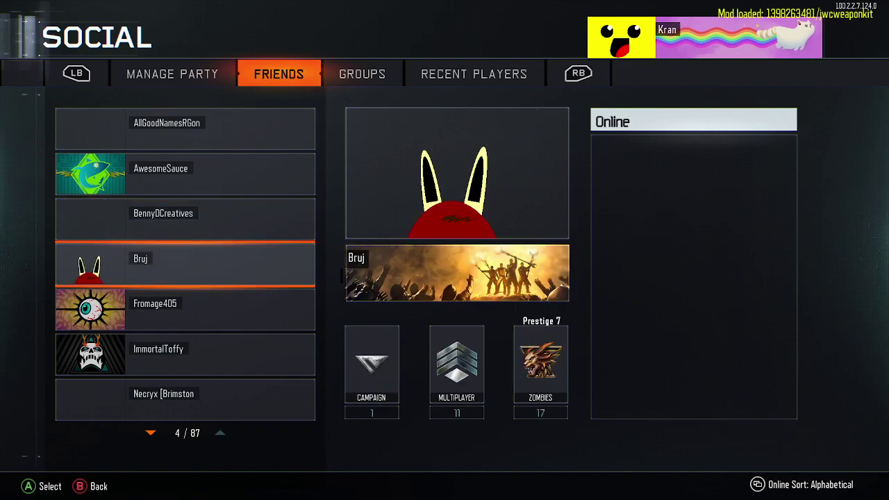
key("Down")
key("Down")
key("Down")
key("Up")
key("Up")
key("Up")
key("Up")
key("Up")
key("Up")
key("Return")
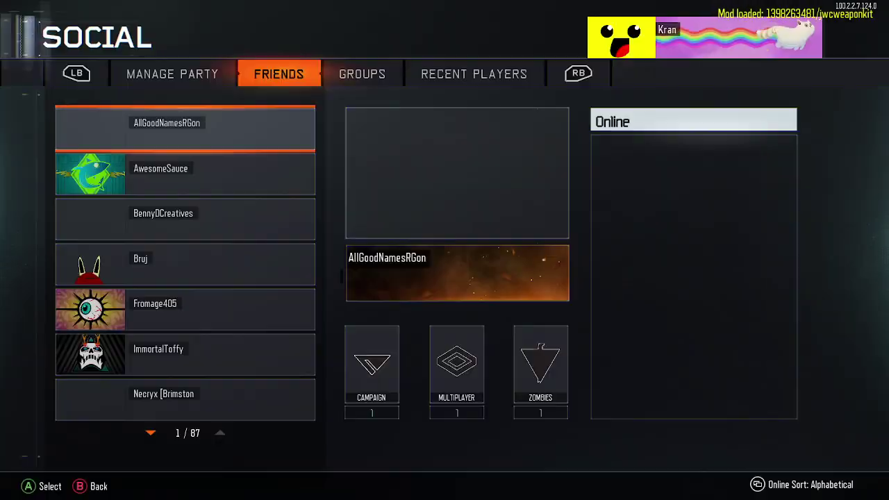
key("Escape")
key("Down")
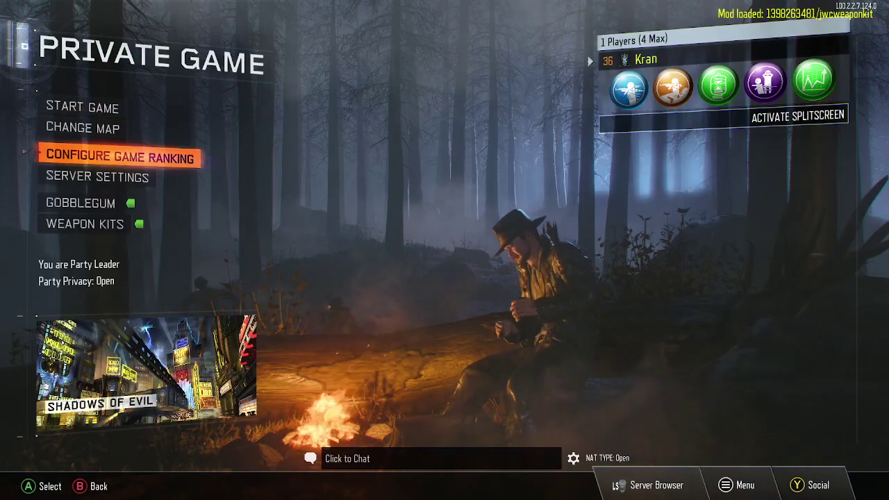
Open the lobby's map selection and look through the available Zombies maps from first to last
key("Down")
key("Down")
key("Up")
key("Up")
key("Up")
key("Return")
key("Down")
key("Down")
key("Down")
key("Down")
key("Down")
key("Down")
key("Down")
key("Down")
key("Down")
key("Down")
key("Down")
key("Down")
key("Down")
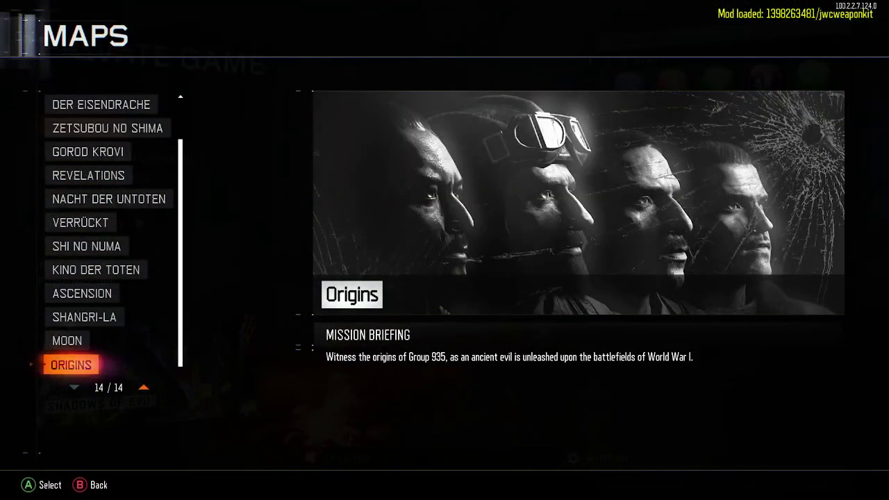
key("Up")
key("Up")
key("Up")
key("Up")
key("Up")
key("Up")
key("Up")
key("Up")
key("Up")
key("Up")
key("Up")
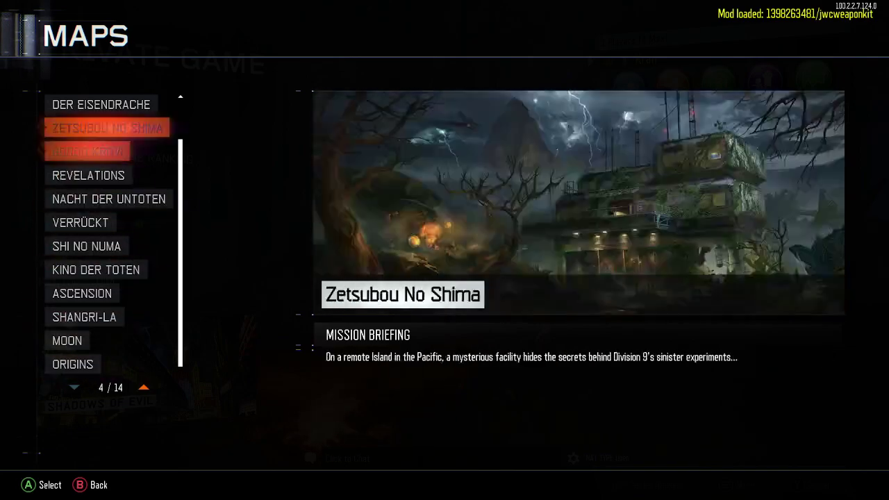
Close the map selection without changing the map and leave the private game lobby for the Zombies menu
key("Escape")
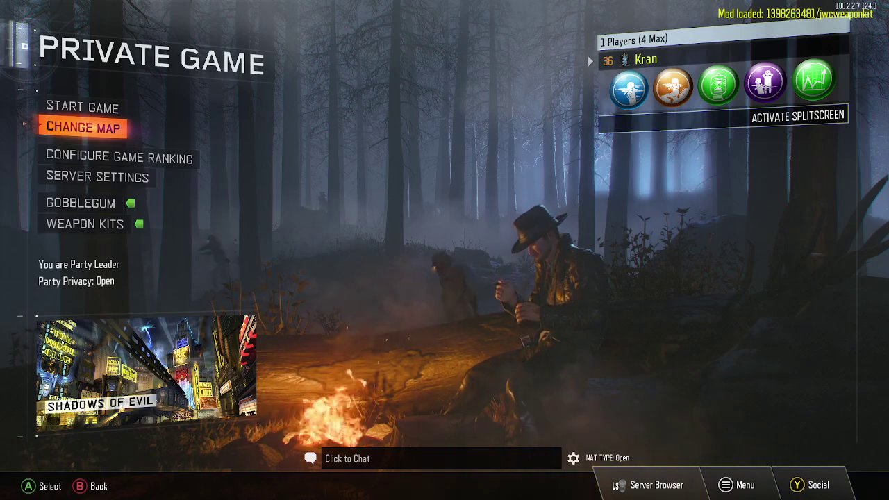
key("Escape")
key("Return")
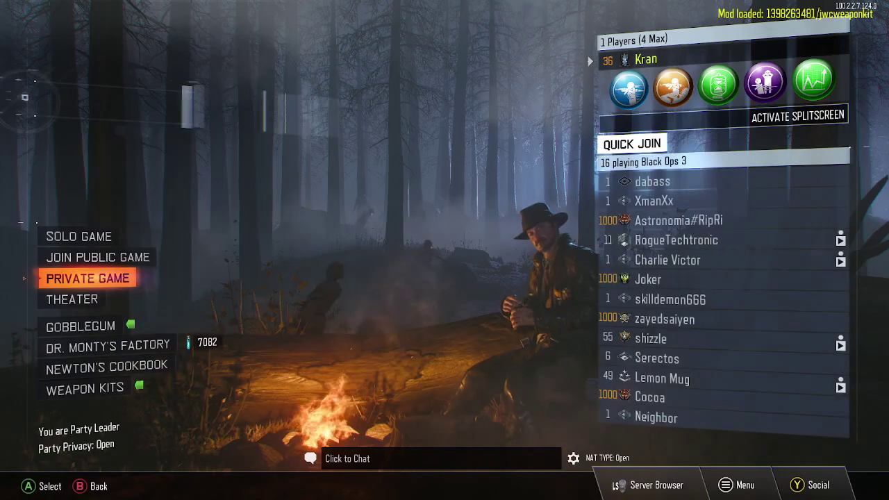